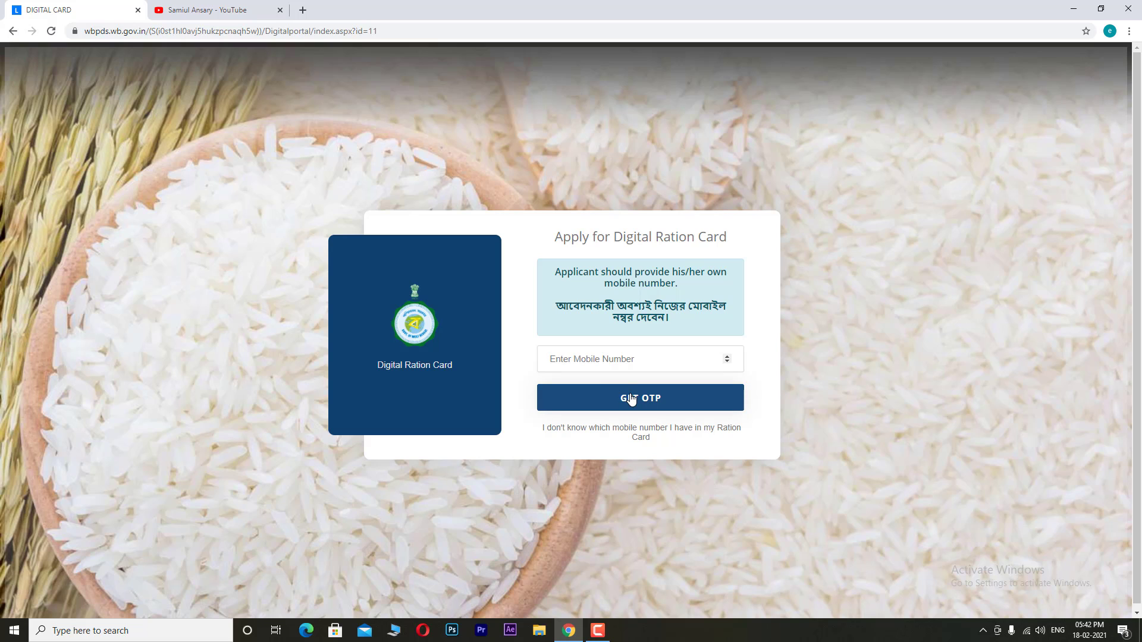
Enter the registered mobile number and the received OTP, then proceed to log in
click(657, 369)
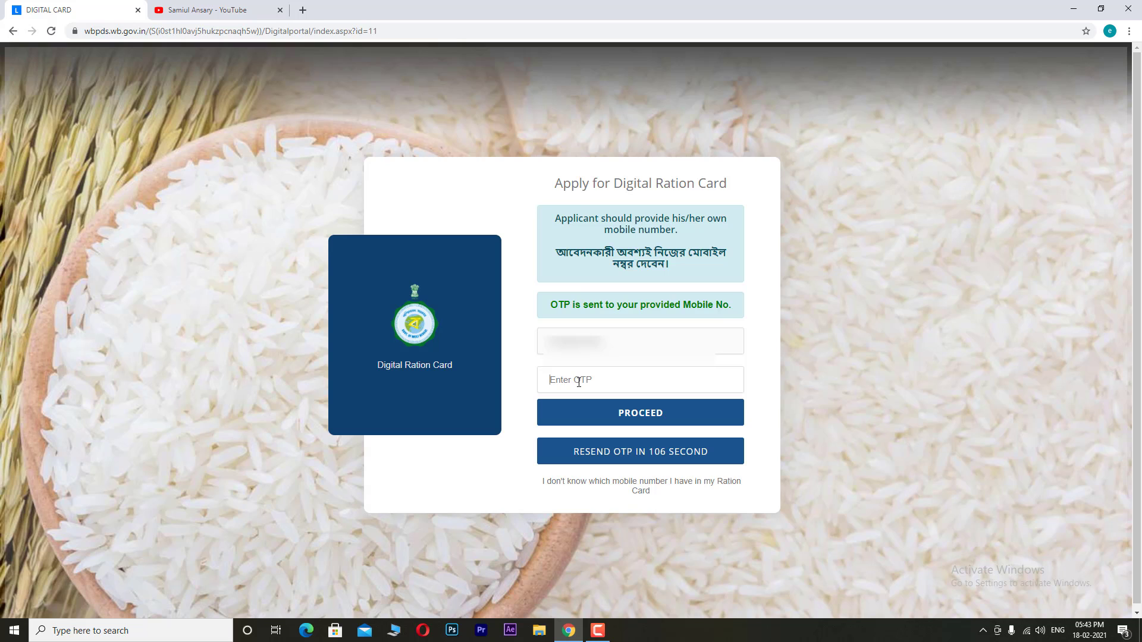
click(582, 382)
click(623, 417)
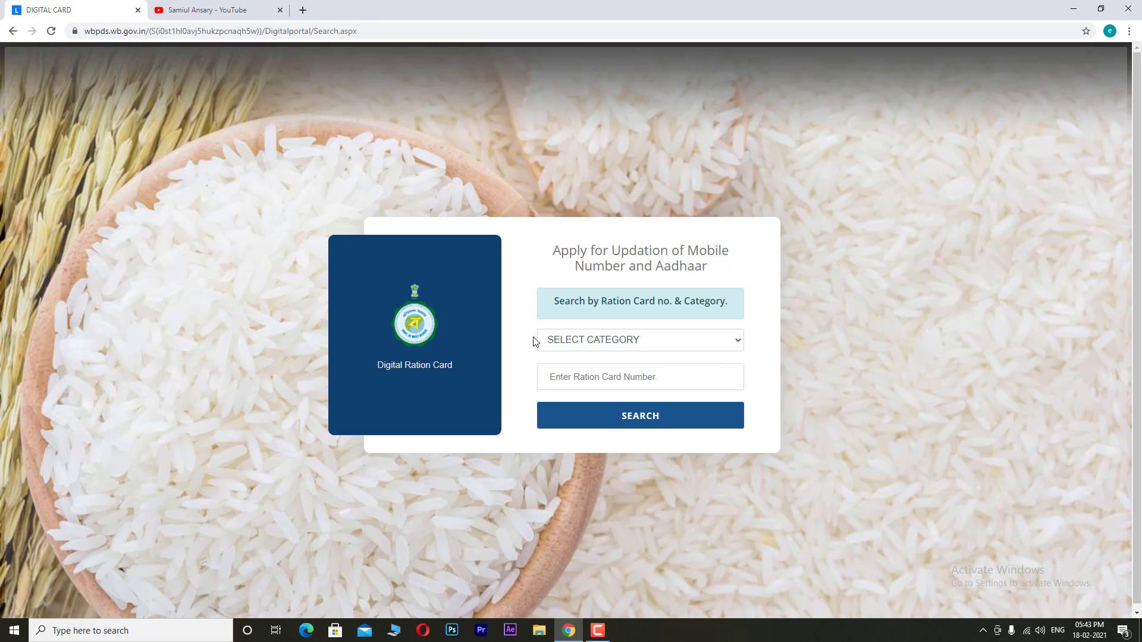
Choose the RKSY-I category and paste in the ration card number, trimming the last character
click(654, 340)
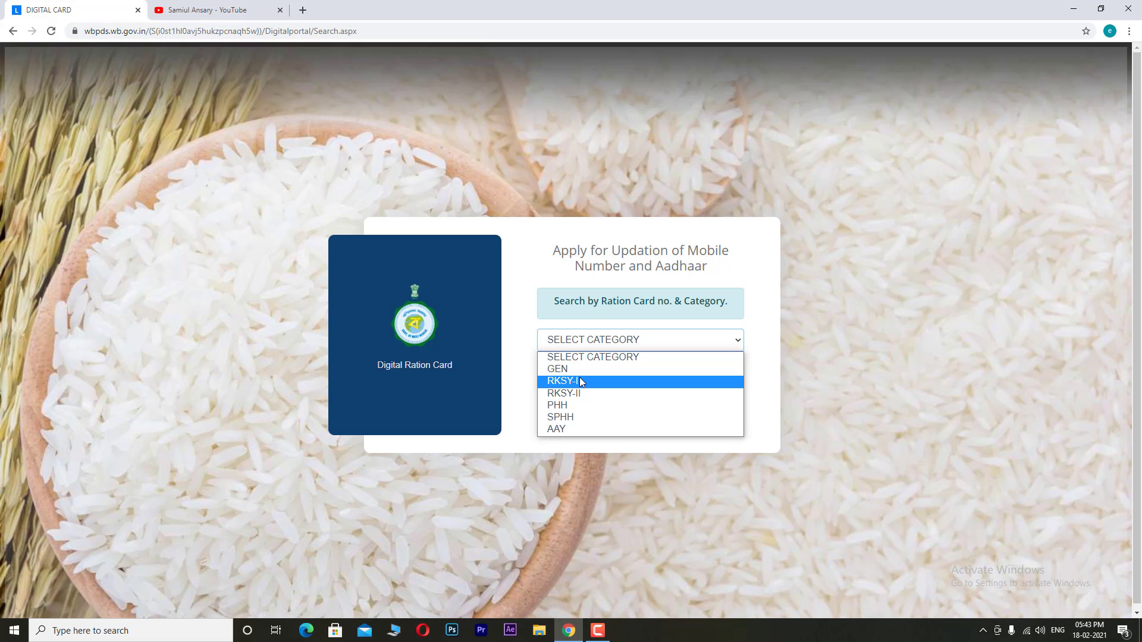
click(580, 381)
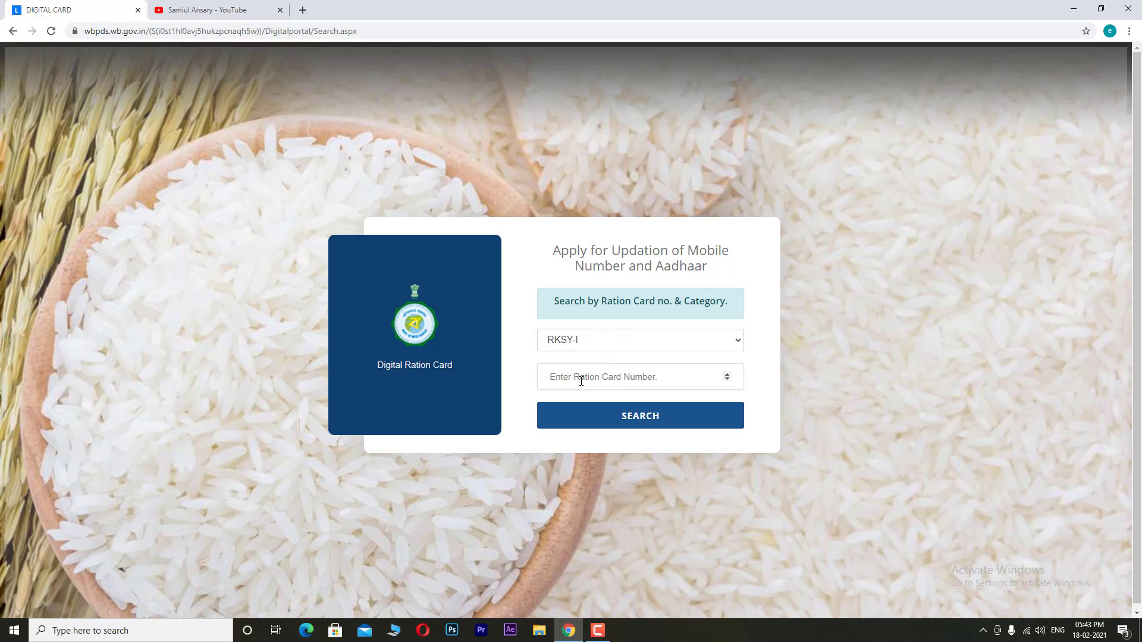
key(ctrl+v)
key(BackSpace)
key(BackSpace)
key(BackSpace)
key(BackSpace)
key(BackSpace)
key(BackSpace)
key(BackSpace)
key(BackSpace)
Search the ration card and mark out areas of the Family Members table
click(605, 424)
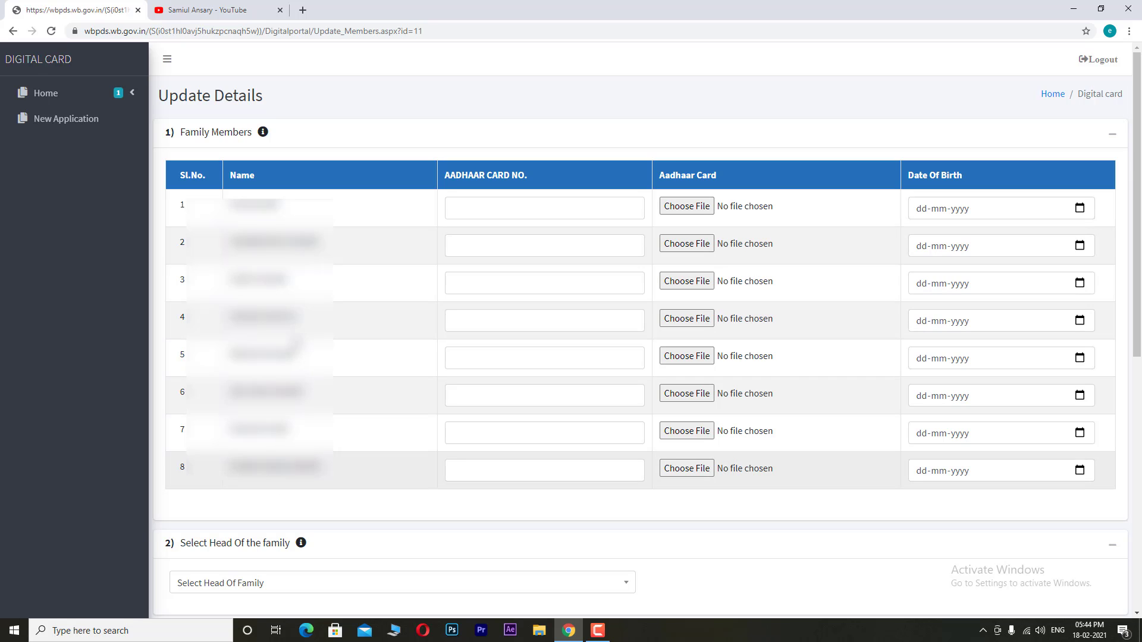
mouse_move(224, 188)
mouse_down()
mouse_move(295, 254)
mouse_move(379, 496)
mouse_move(1109, 539)
mouse_move(1118, 516)
mouse_up()
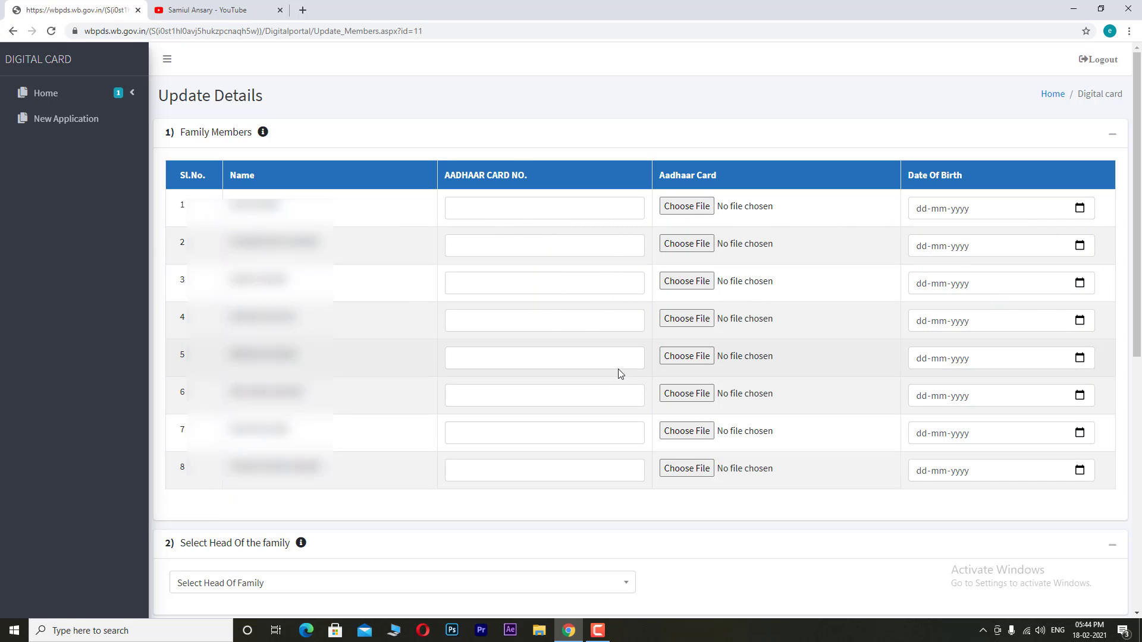
mouse_move(443, 188)
mouse_down()
mouse_move(511, 222)
mouse_move(637, 350)
mouse_move(647, 501)
mouse_up()
drag(450, 191, 586, 228)
drag(455, 229, 546, 258)
mouse_move(462, 272)
mouse_down()
mouse_move(531, 296)
mouse_move(528, 380)
mouse_move(509, 420)
mouse_up()
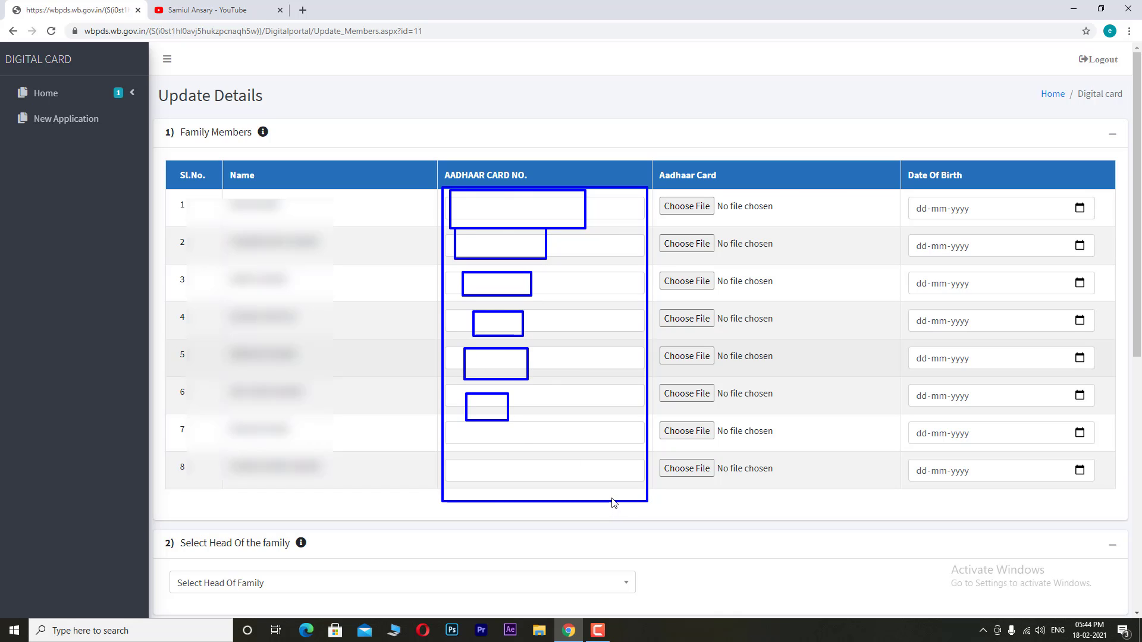
key(Escape)
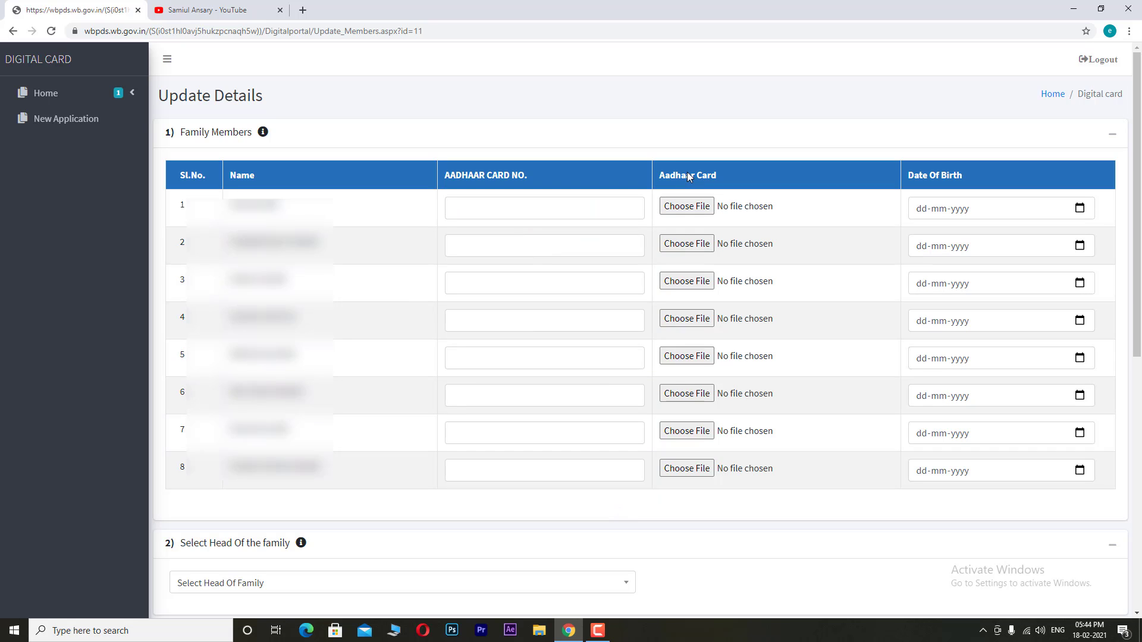
Mark out further columns and header rows of the Family Members table
drag(657, 165, 877, 510)
mouse_move(657, 193)
mouse_down()
mouse_move(714, 228)
mouse_move(774, 225)
mouse_up()
drag(209, 191, 807, 221)
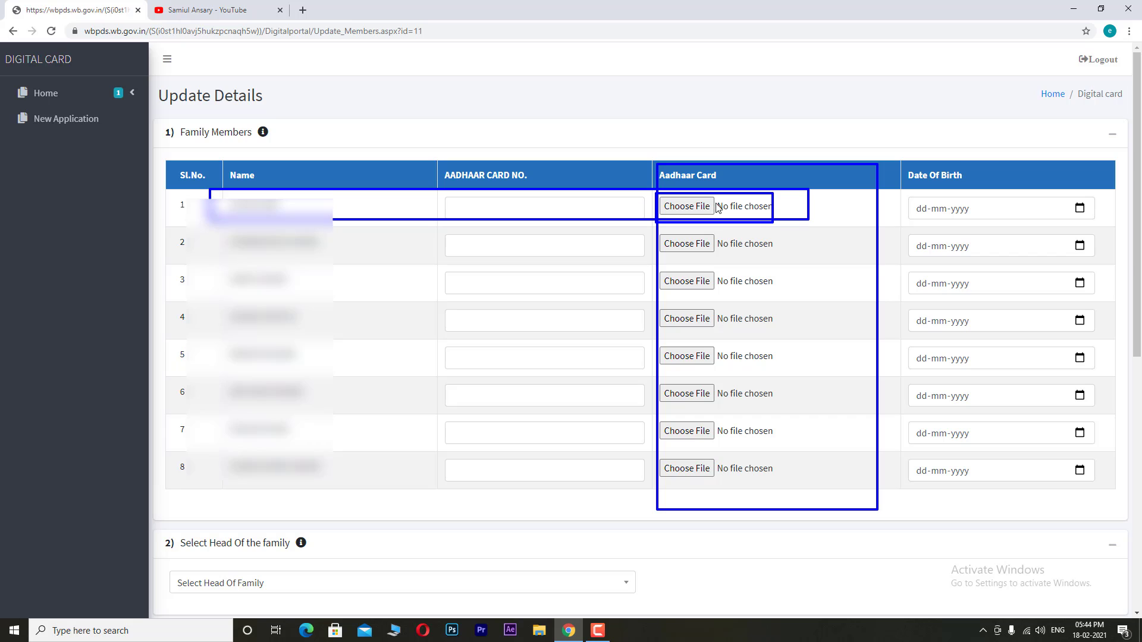
mouse_move(906, 191)
mouse_down()
mouse_move(963, 213)
mouse_move(1110, 233)
mouse_up()
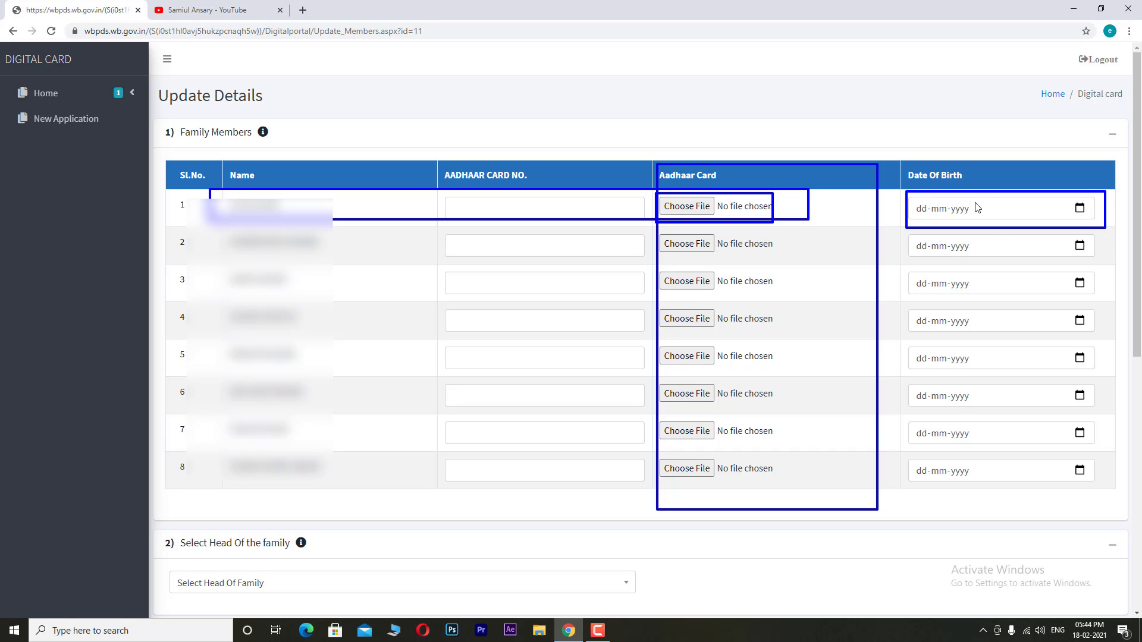
key(Escape)
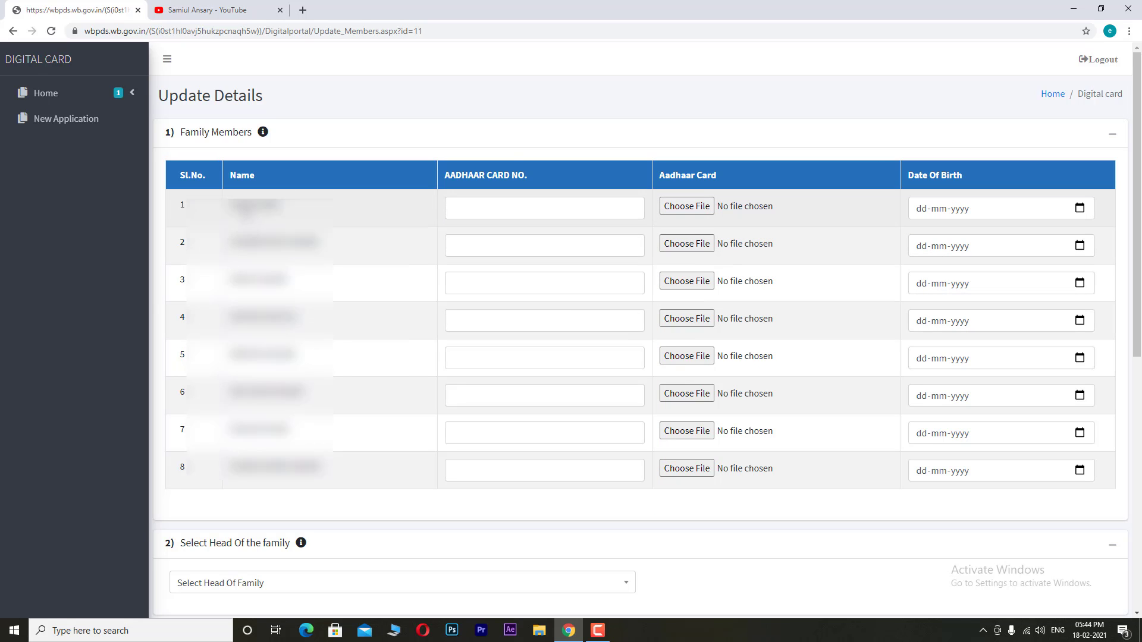
Select the table's column blocks once more, then move down to the form fields
mouse_move(224, 196)
mouse_down()
mouse_move(451, 345)
mouse_move(613, 500)
mouse_up()
drag(655, 191, 799, 486)
drag(898, 189, 1061, 504)
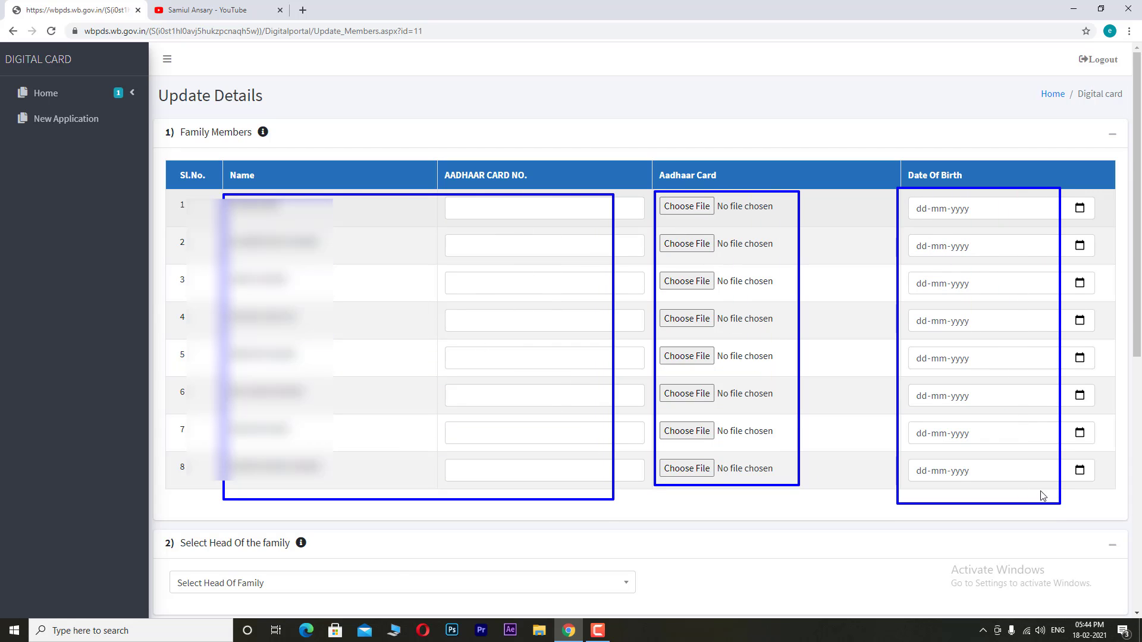
key(Escape)
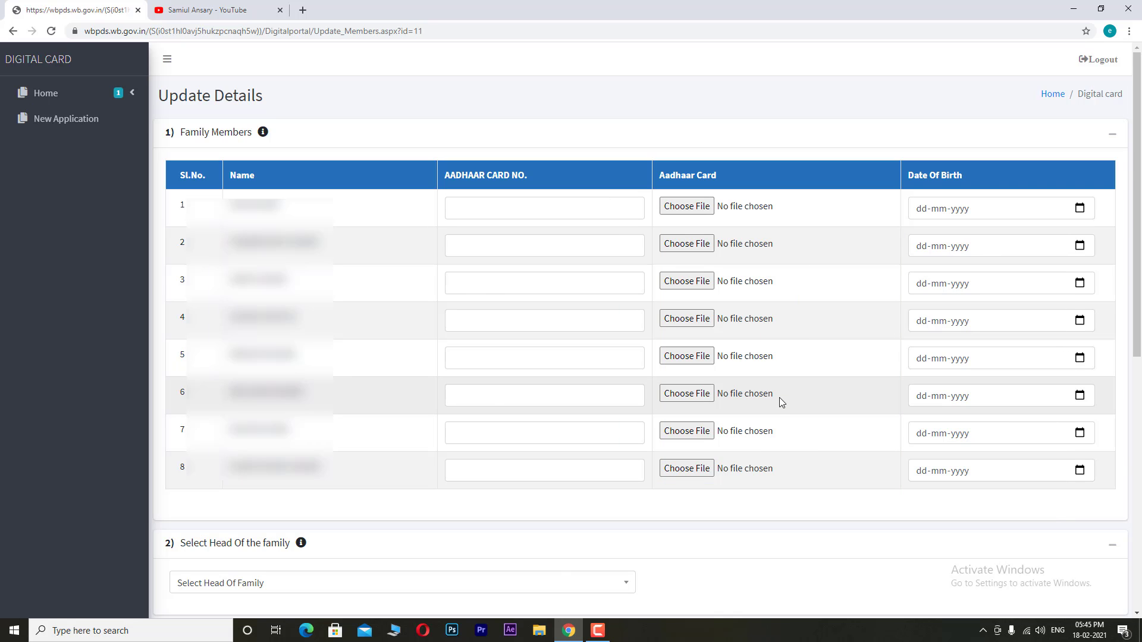
scroll(779, 398, down, 8)
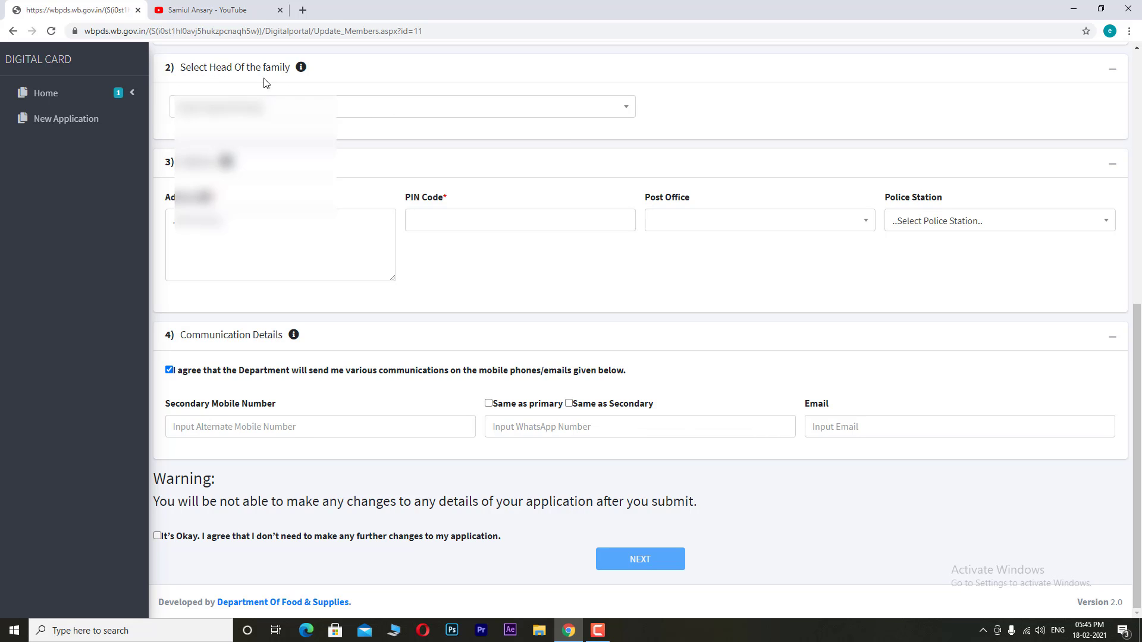
Pick the family member to be head of family from the Select Head Of the family list
click(337, 108)
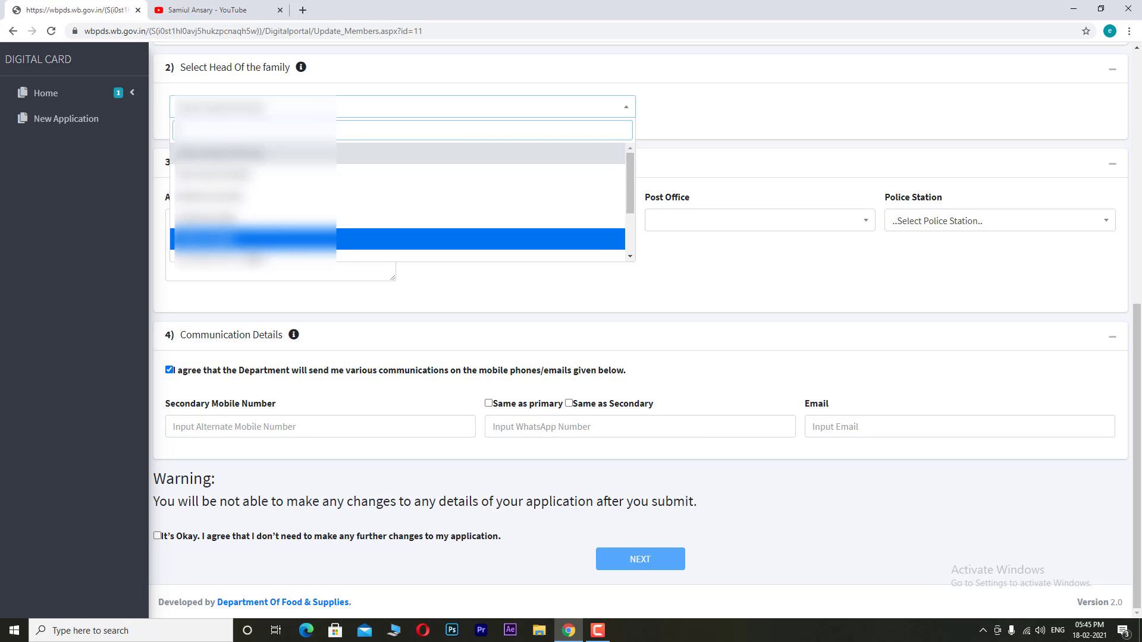
key(Down)
key(Down)
key(Down)
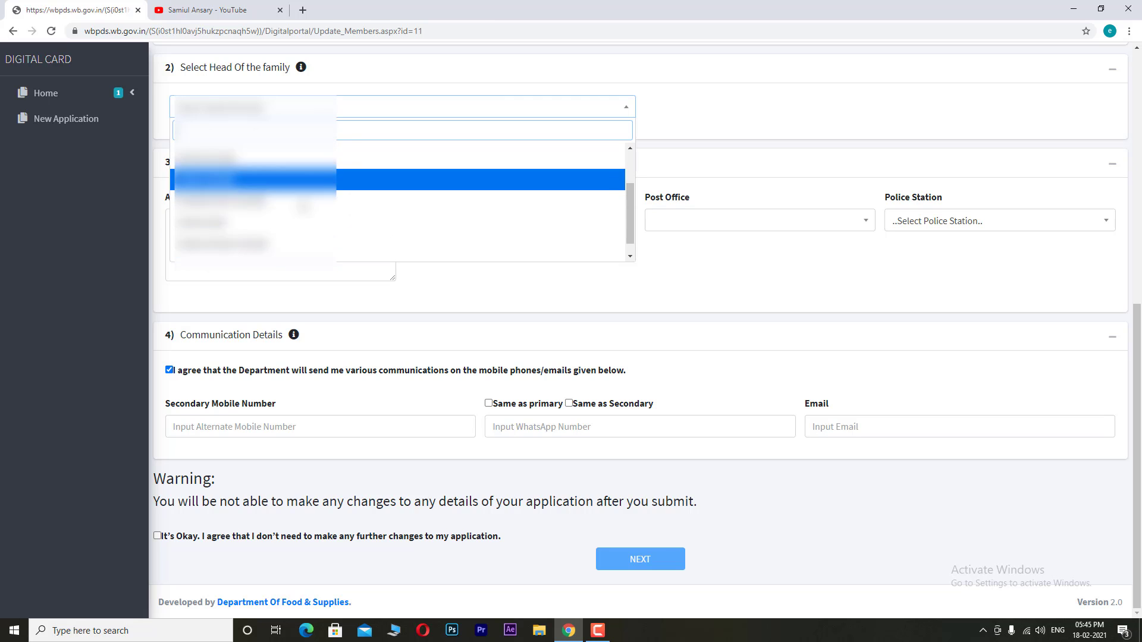
click(280, 206)
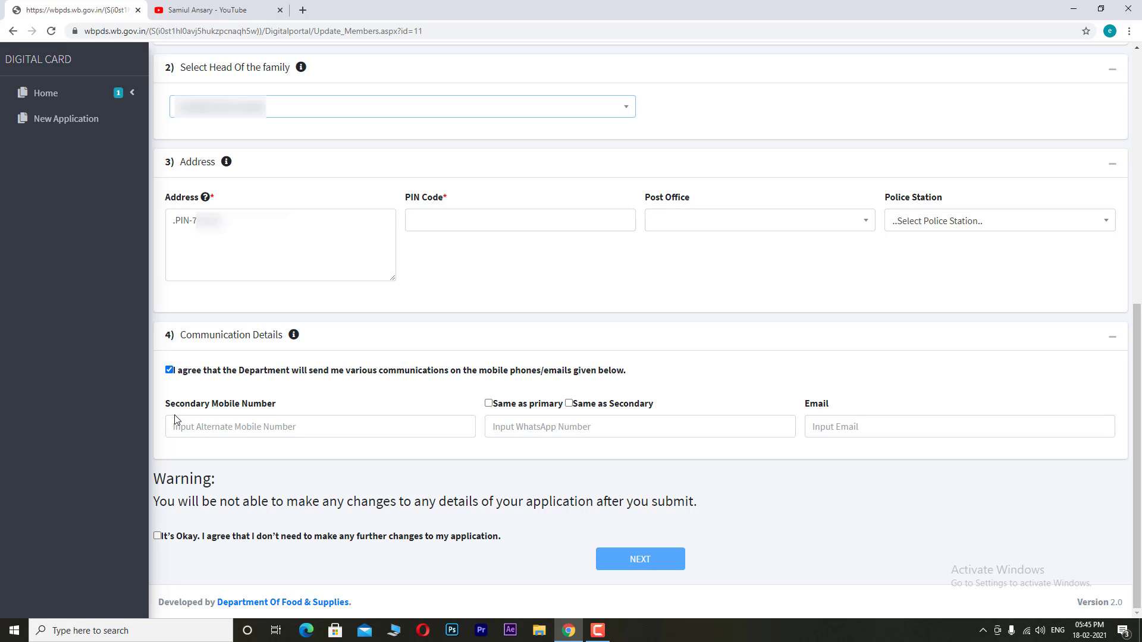
Tick Same as primary so the WhatsApp number copies the primary mobile number
mouse_move(165, 412)
mouse_down()
mouse_move(360, 447)
mouse_move(452, 445)
mouse_up()
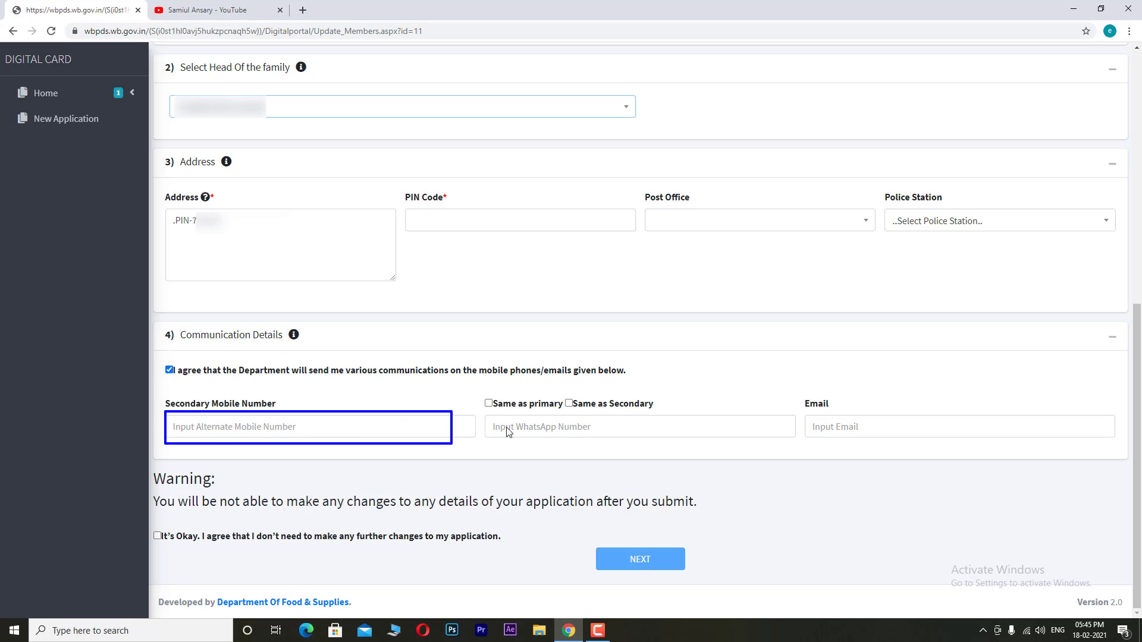
mouse_move(495, 415)
mouse_down()
mouse_move(627, 448)
mouse_move(708, 446)
mouse_up()
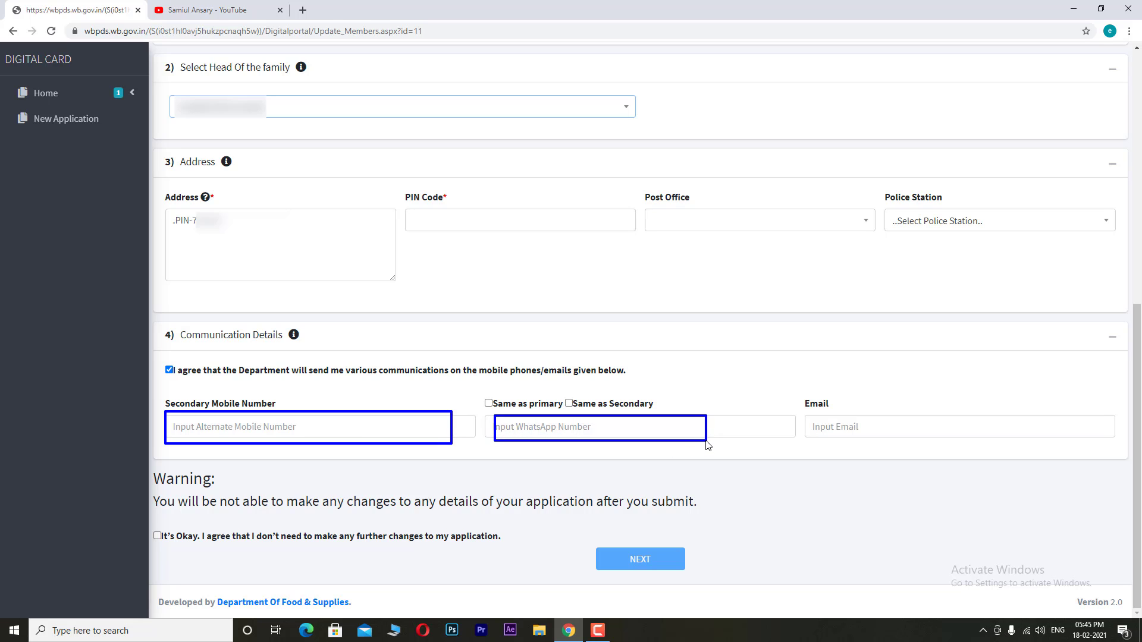
drag(809, 411, 1014, 441)
key(Escape)
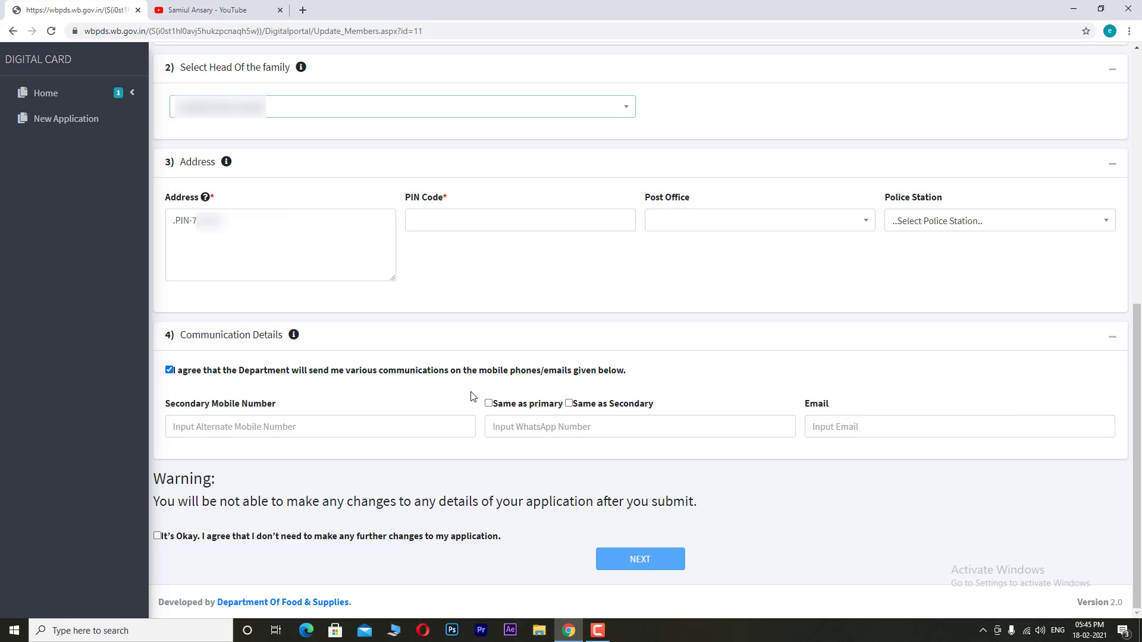
drag(471, 389, 701, 420)
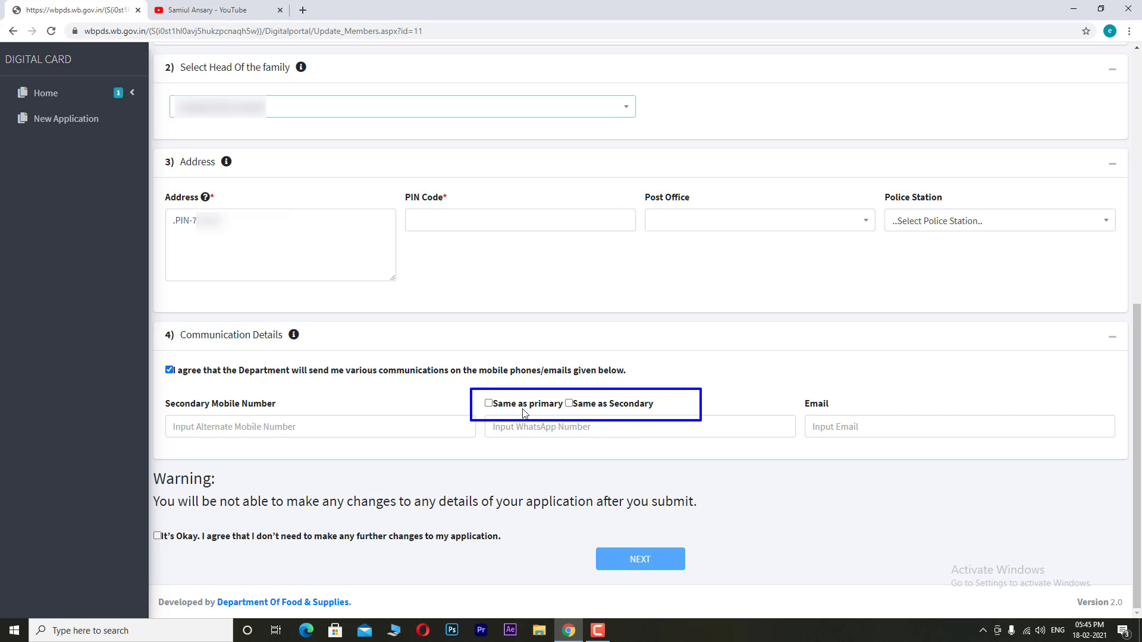
click(488, 403)
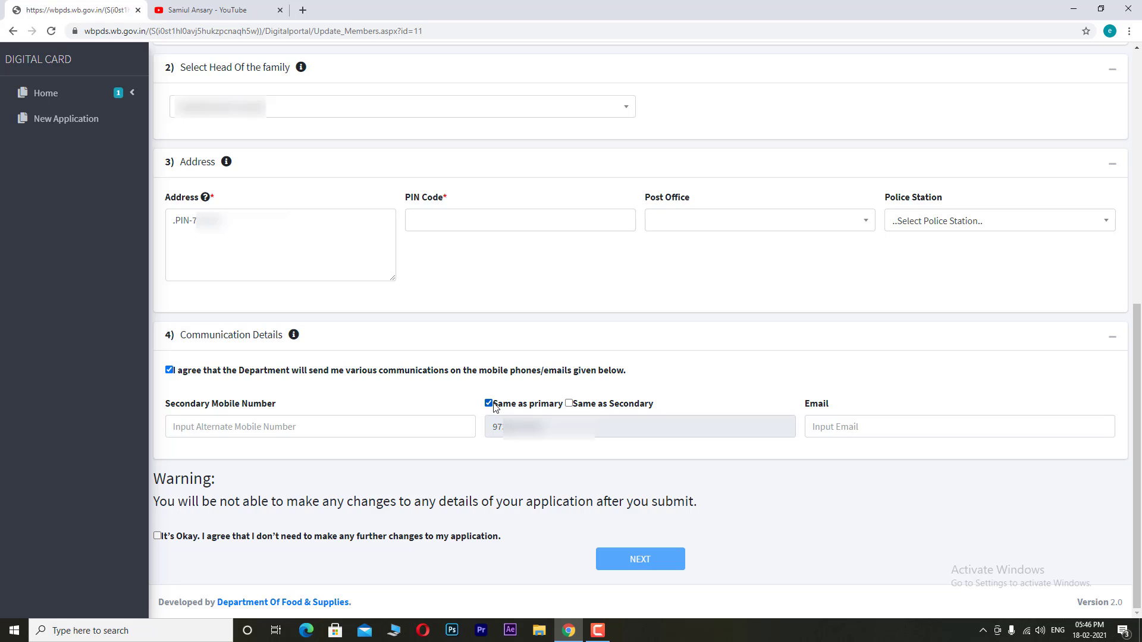
Tick the 'It's Okay. I agree...' checkbox under the Warning to enable NEXT
click(158, 536)
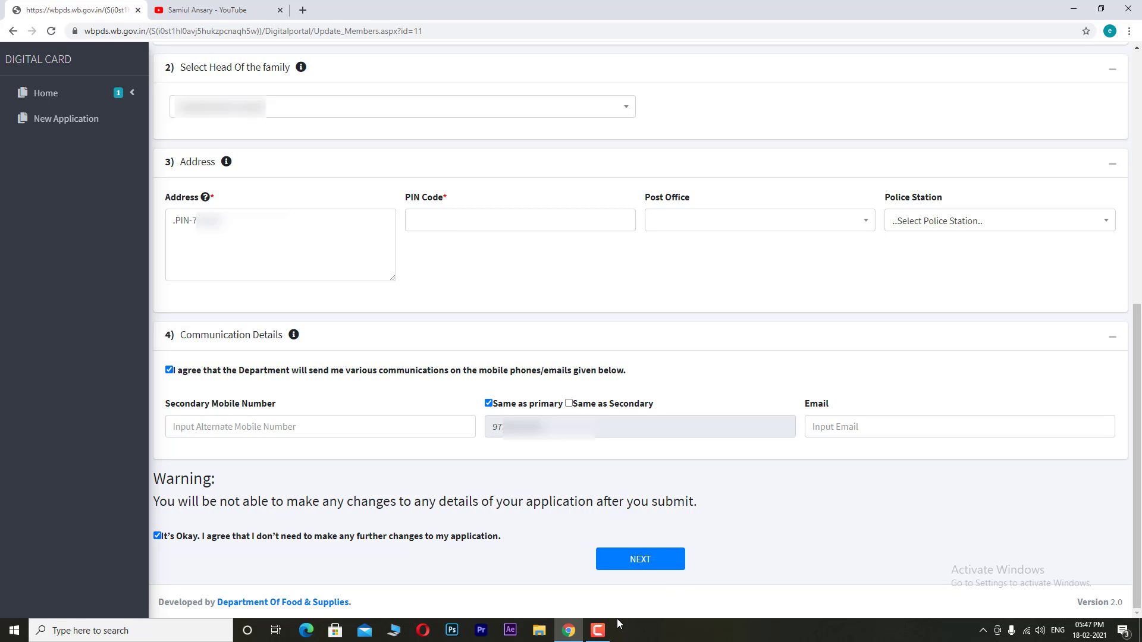
mouse_move(610, 624)
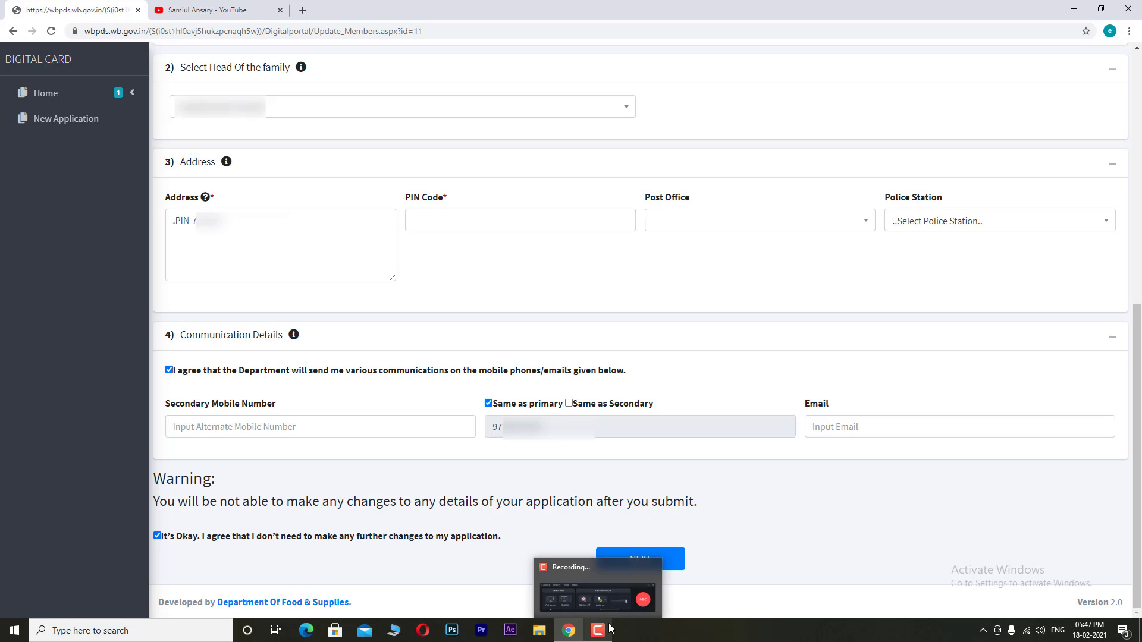